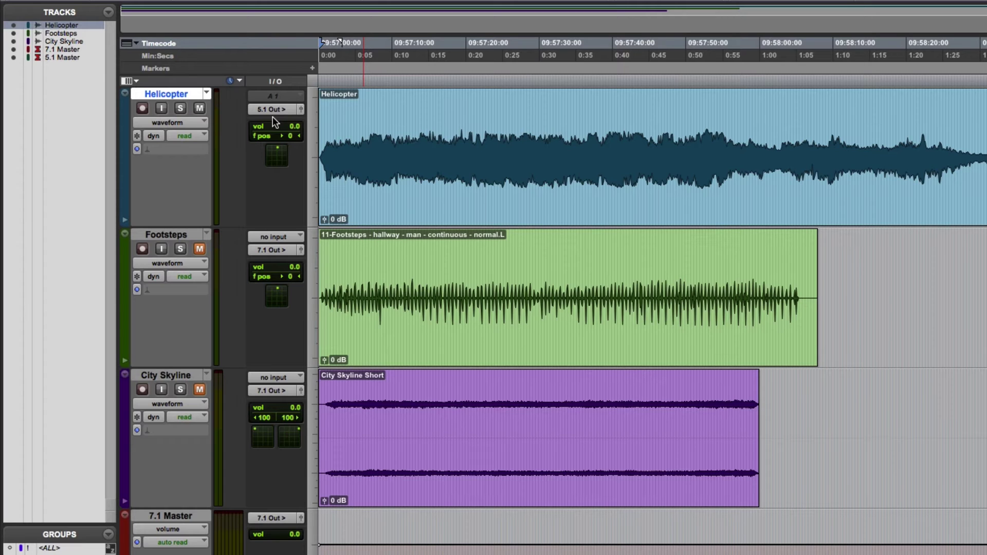
In the Mix window, cycle the Helicopter pan readout to rear divergence 100, then return to Edit.
key("super+equal")
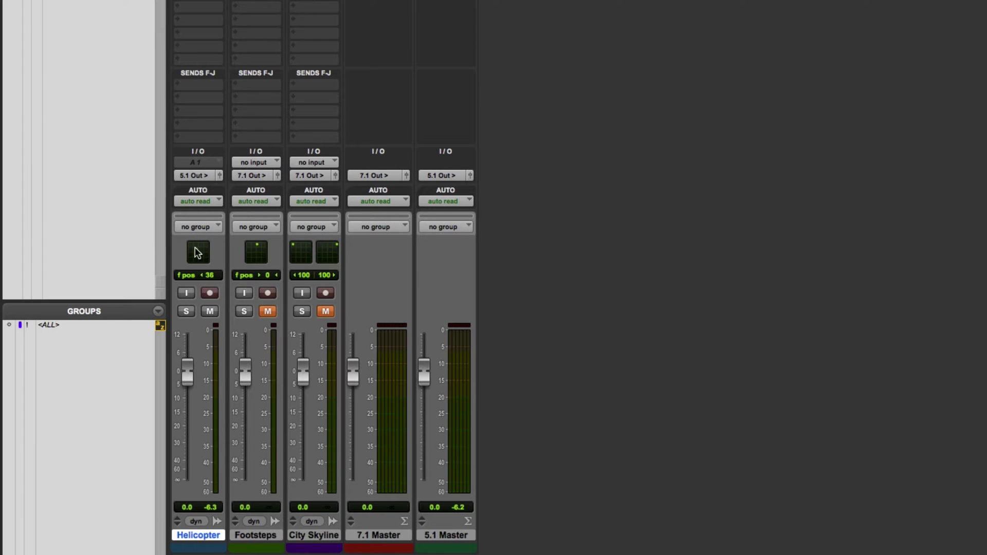
left_click(208, 276)
left_click(207, 276)
left_click(207, 277)
key("super+equal")
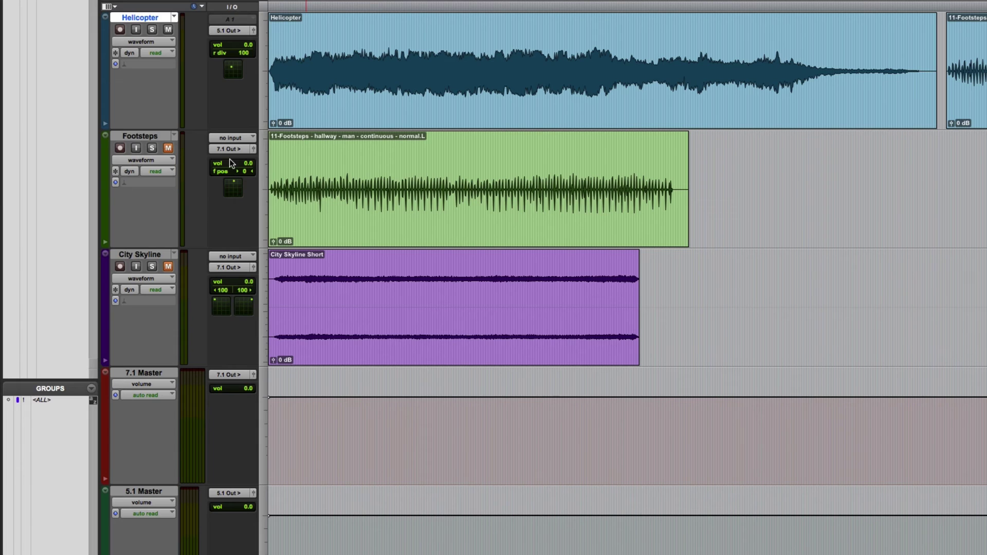
Open the Helicopter's 5.1 output panner window, showing front/rear 55 and f/r 20, and its panner mode list.
left_click(253, 31)
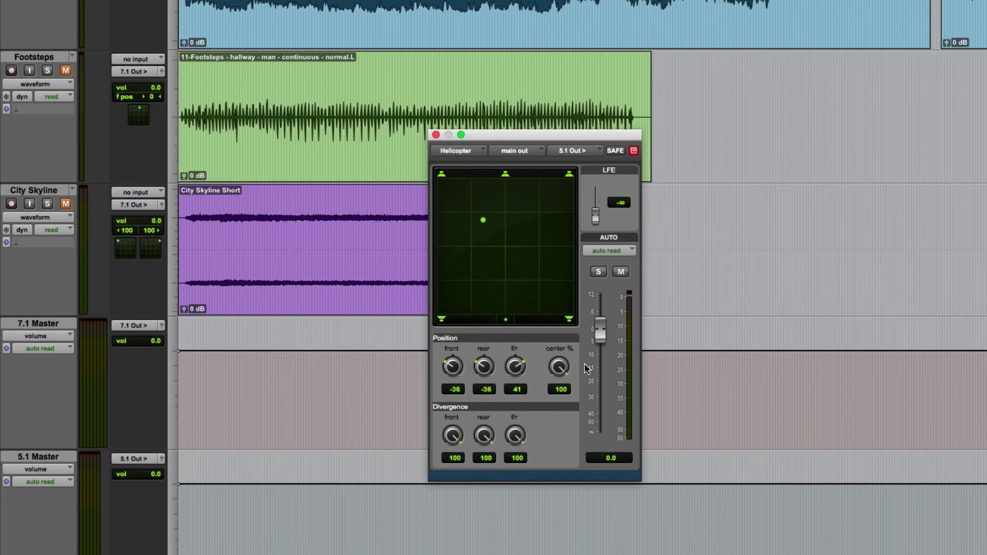
left_click(507, 318)
Drag the Helicopter puck across the X/Y grid toward the rear-right corner.
left_click_drag(487, 223, 588, 357)
Jump the Helicopter to front left, front centre and rear right, ending at front/rear 44, f/r -36.
left_click_drag(467, 286, 553, 293)
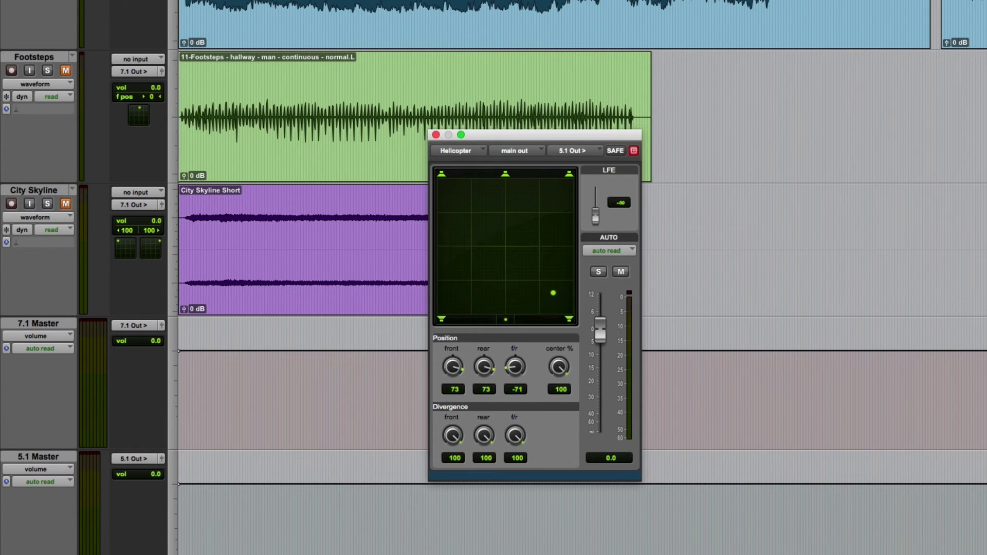
left_click(472, 207)
left_click(506, 181)
left_click(440, 319)
left_click(568, 318)
left_click_drag(570, 312, 533, 273)
Sweep the Helicopter puck front-to-rear along the centre line, then right-to-left across the grid.
left_click_drag(535, 272, 534, 182)
left_click_drag(535, 311, 534, 275)
left_click_drag(535, 276, 534, 256)
left_click_drag(535, 290, 534, 248)
left_click_drag(555, 278, 482, 271)
left_click_drag(483, 272, 447, 270)
Move the puck front-left then rear-right, then set the front knob to -100 and f/r to 100.
left_click_drag(457, 285, 441, 181)
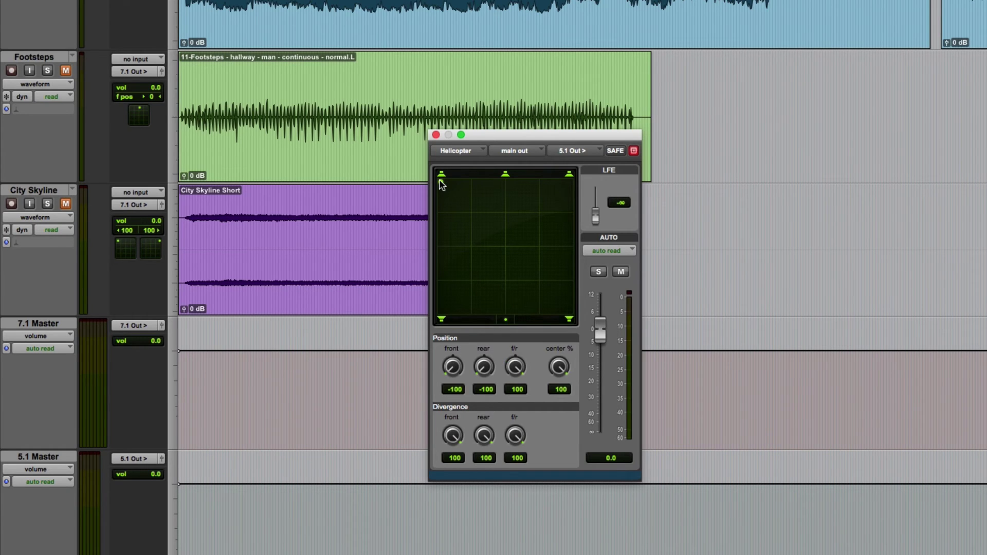
left_click_drag(441, 184, 570, 312)
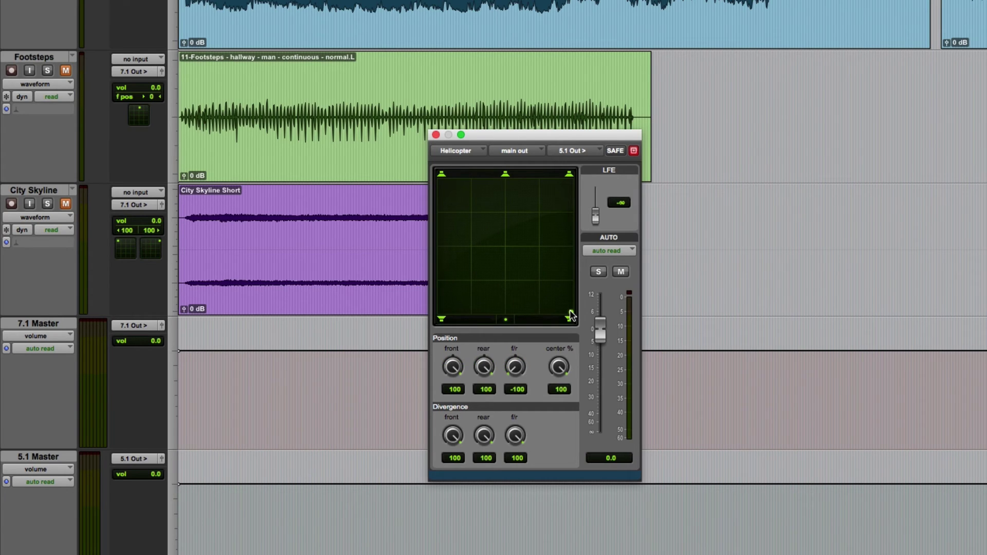
left_click_drag(451, 363, 419, 461)
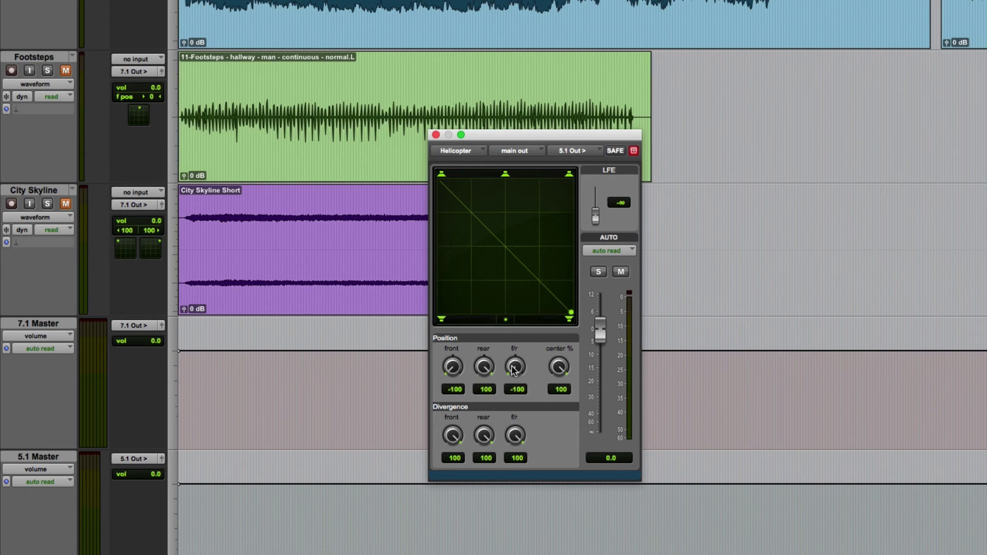
left_click_drag(515, 359, 464, 254)
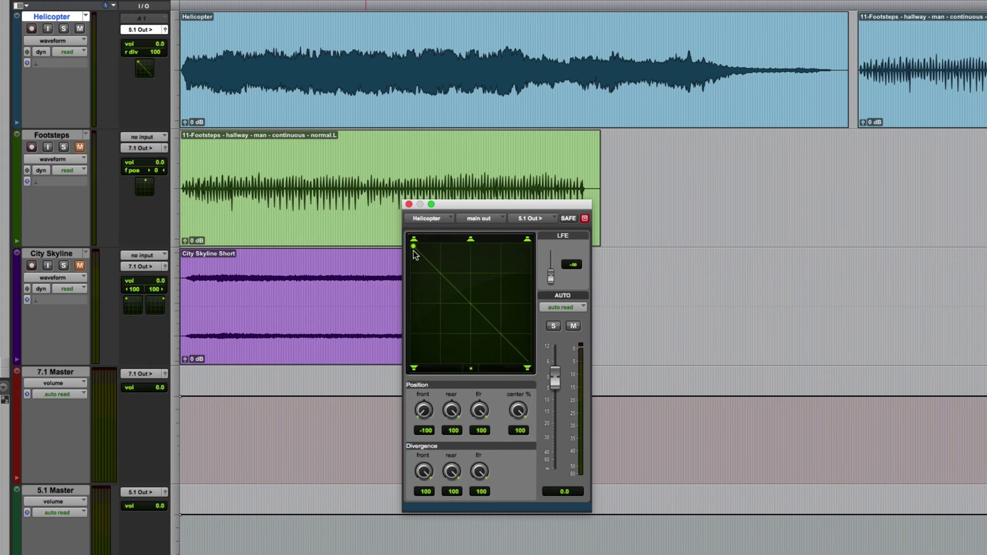
Place the 5.1 Master output window beside the panner and drag the Helicopter in from front-left during playback.
left_click(165, 492)
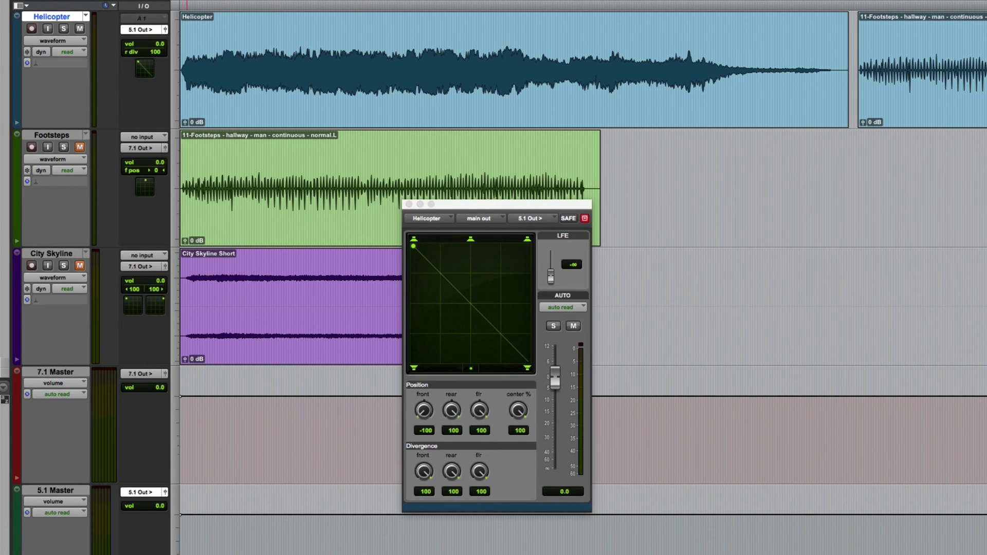
left_click_drag(565, 67, 725, 211)
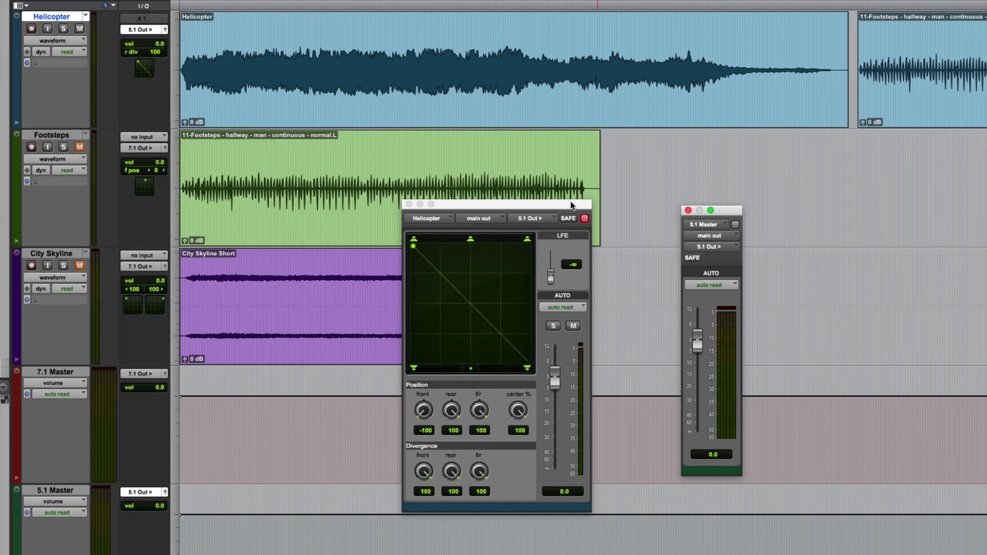
key("space")
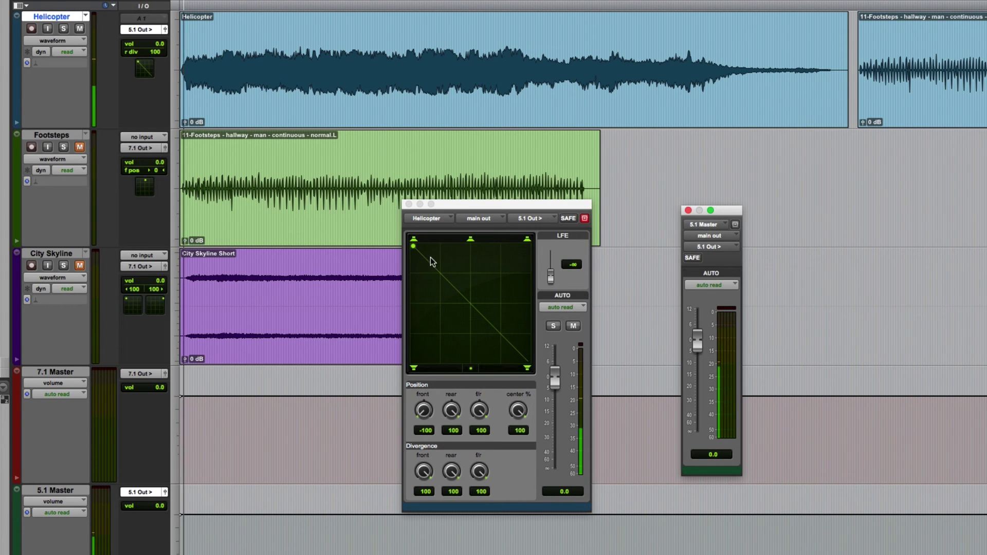
left_click_drag(413, 247, 528, 362)
key("space")
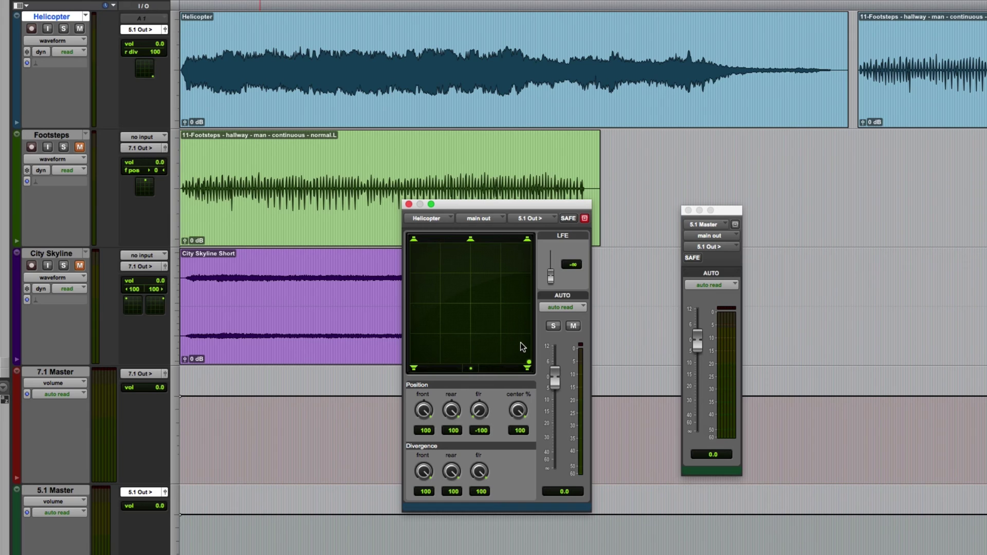
Replay and move the Helicopter back and forth along its diagonal, ending at front -97, rear 100, f/r 100.
key("space")
key("space")
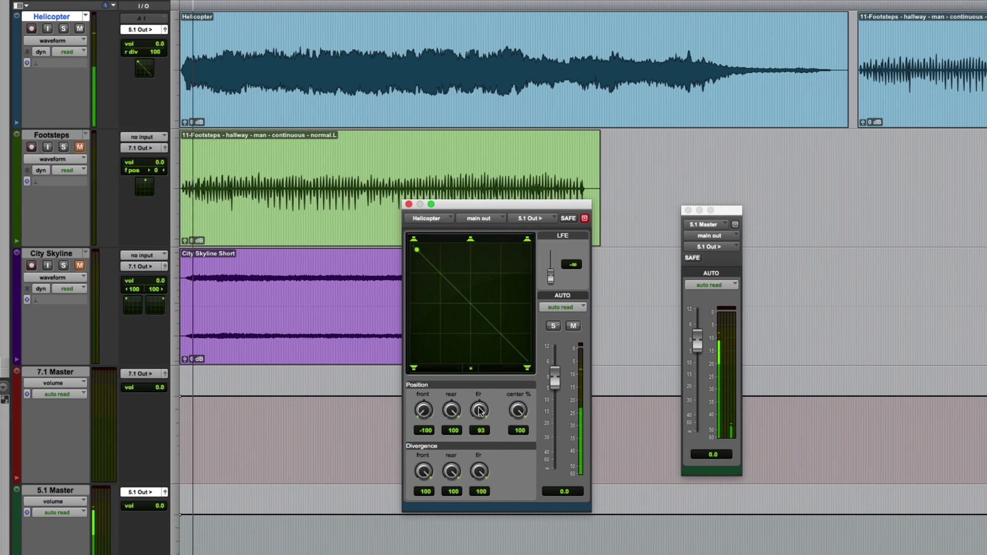
left_click_drag(481, 410, 461, 499)
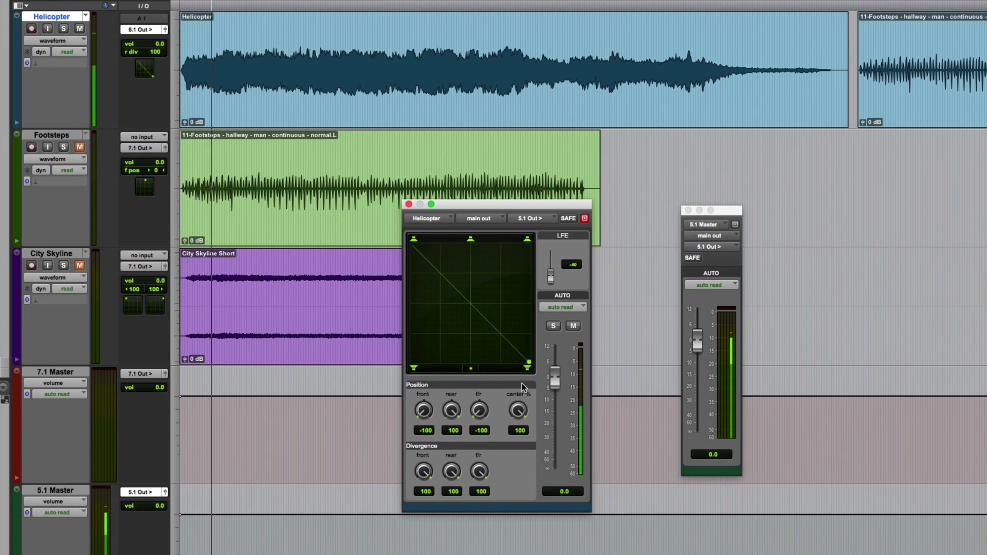
left_click_drag(479, 411, 495, 308)
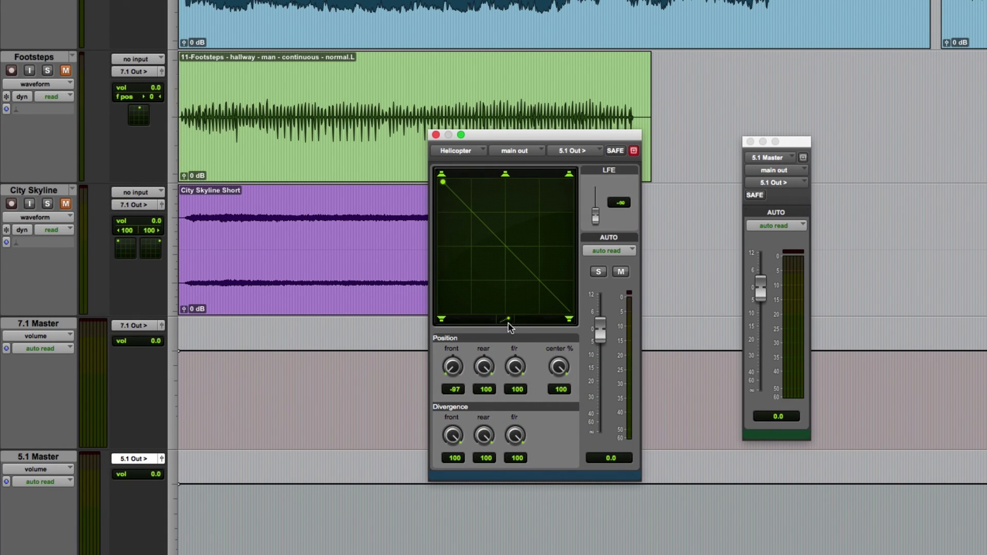
Switch the panner to 3-Knob mode and set front -44, rear 57, with f/r reset to 100.
left_click(506, 319)
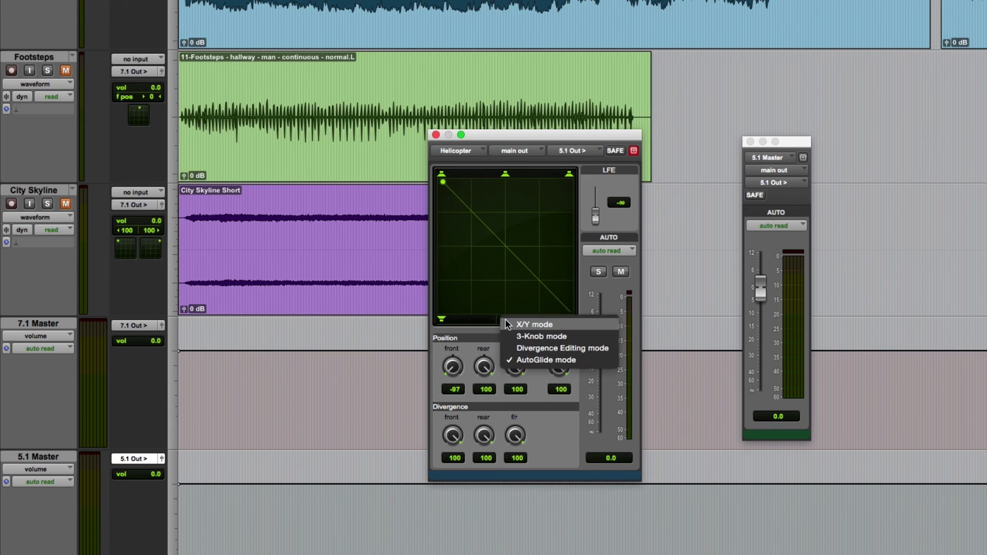
left_click(580, 337)
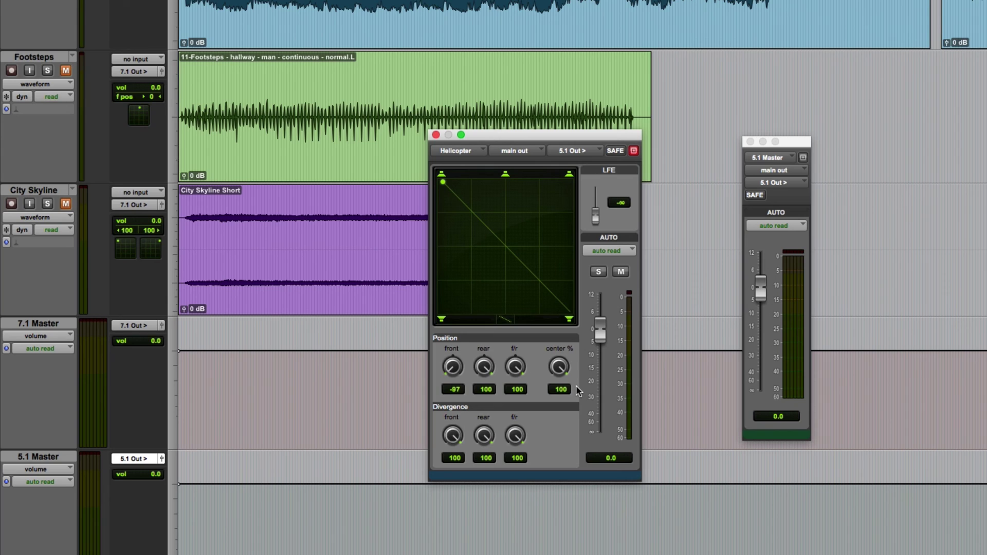
left_click_drag(452, 369, 446, 340)
left_click_drag(483, 366, 488, 412)
left_click(520, 362, "alt")
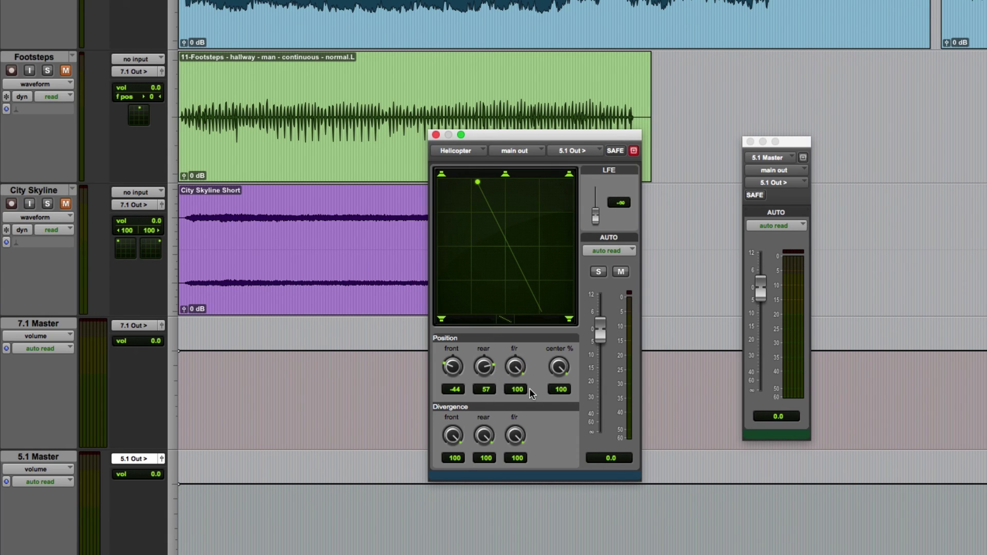
Reshape and shift the pan path and move the puck rearward, ending at front -28, rear 95, f/r 70.
mouse_move(475, 178)
left_mouse_down()
mouse_move(463, 182)
mouse_move(478, 182)
left_mouse_up()
mouse_move(546, 314)
left_mouse_down()
mouse_move(513, 312)
mouse_move(555, 312)
mouse_move(505, 311)
mouse_move(558, 312)
left_mouse_up()
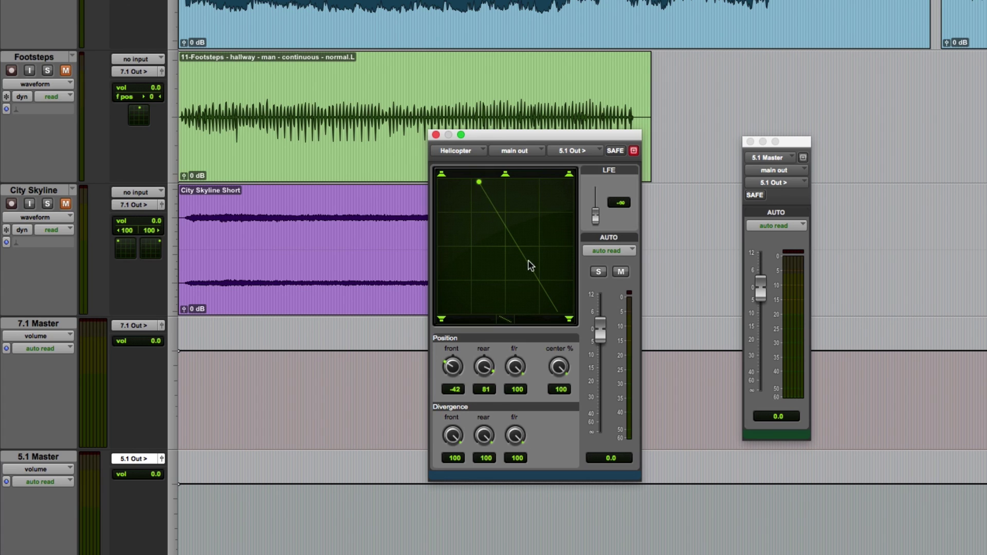
left_click_drag(529, 264, 515, 287)
left_click_drag(495, 245, 548, 281)
left_click_drag(491, 187, 550, 283)
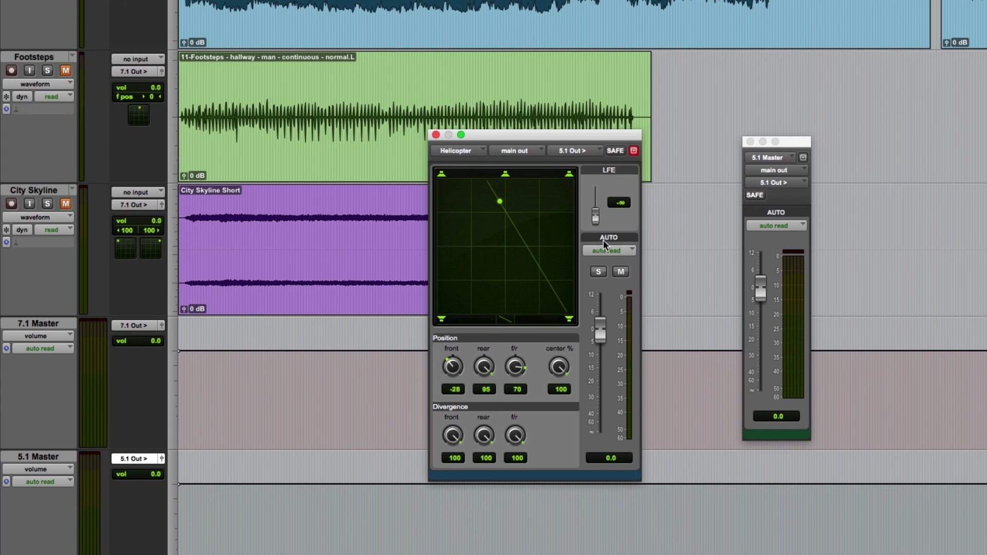
left_click(504, 325)
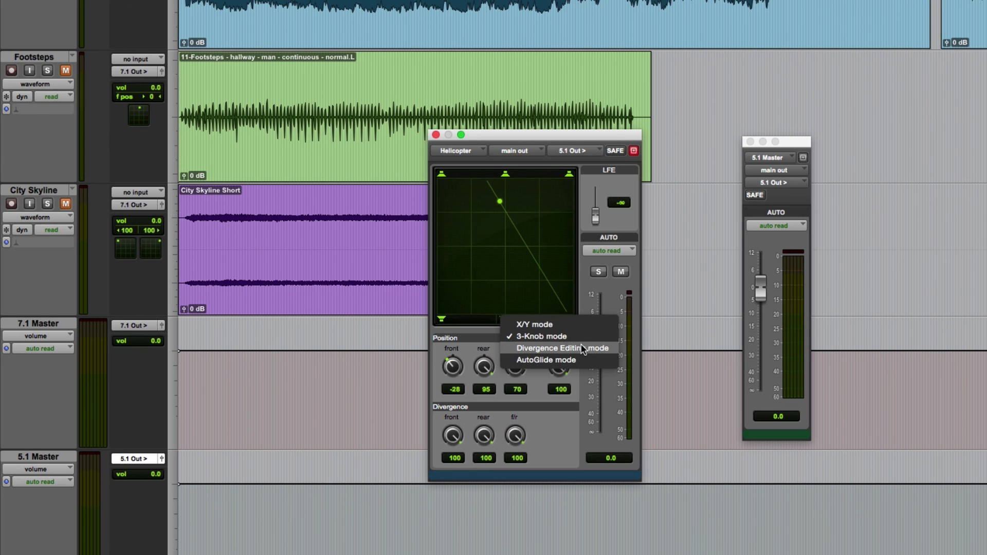